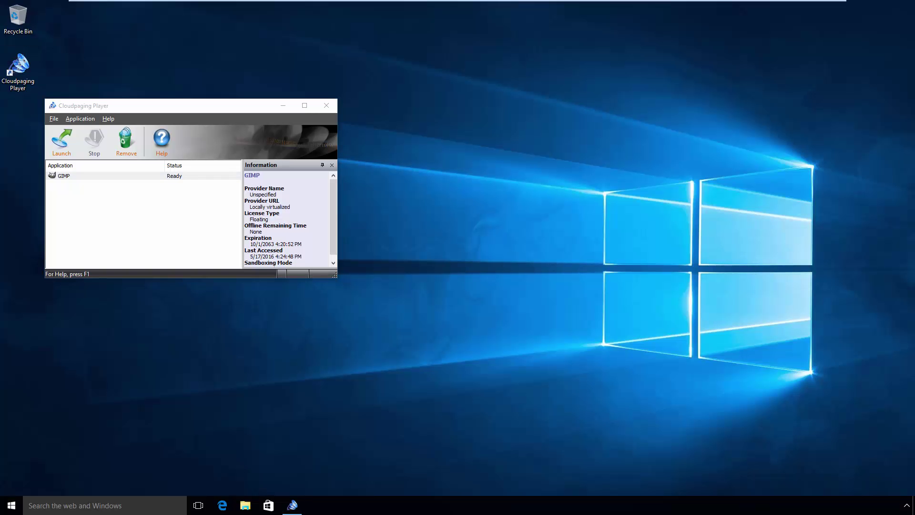
pyautogui.rightClick(11, 505)
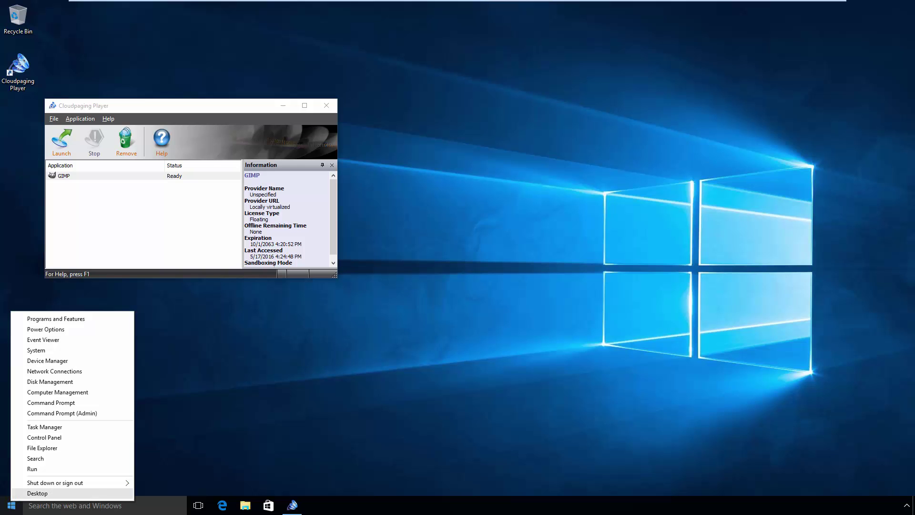
pyautogui.click(36, 438)
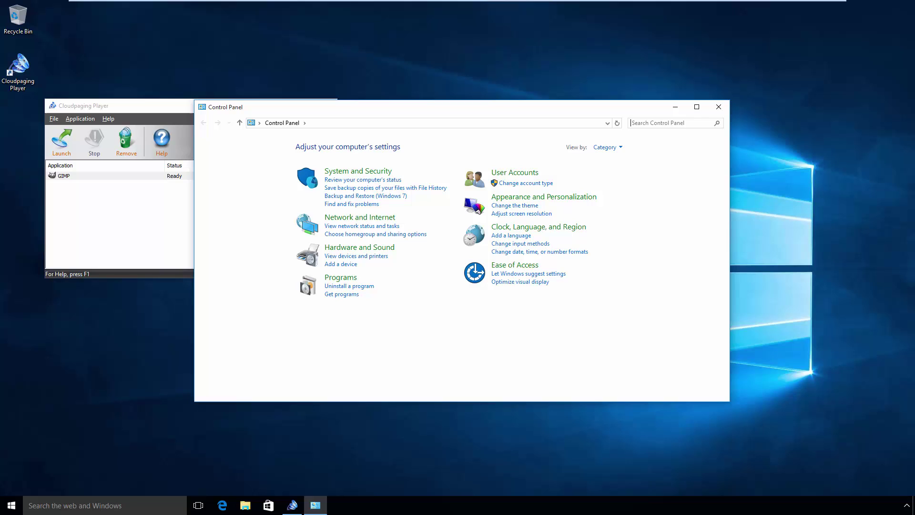
pyautogui.click(334, 276)
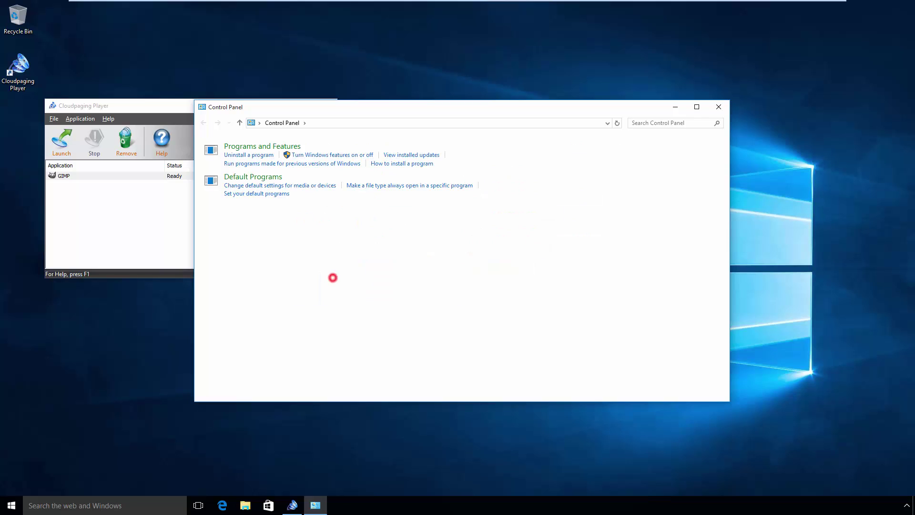
pyautogui.click(348, 145)
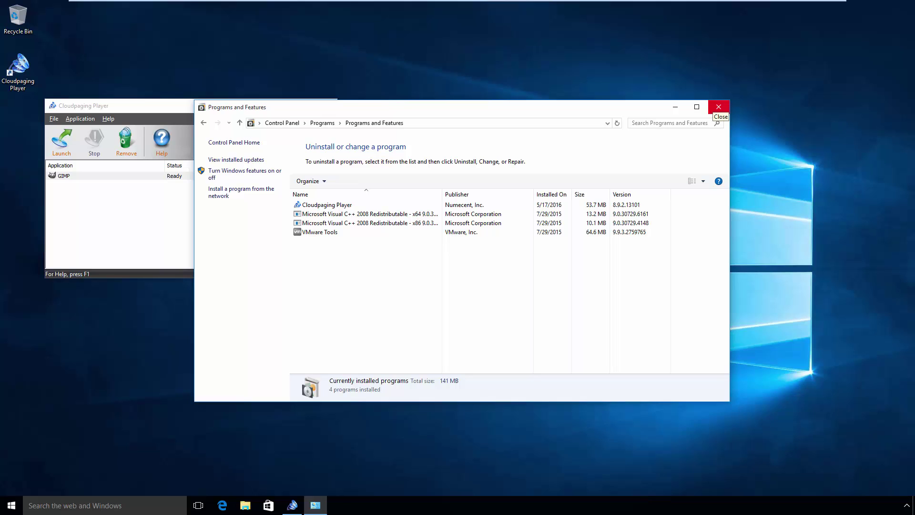
pyautogui.click(719, 106)
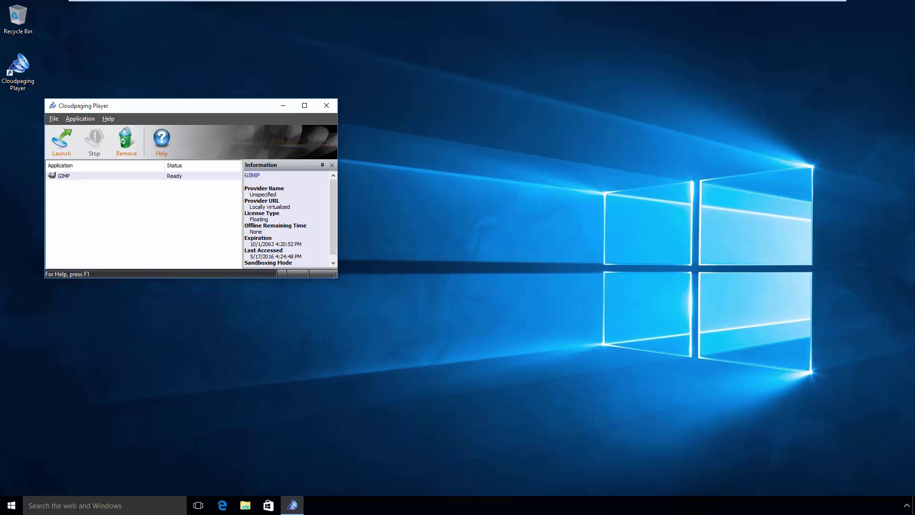
# - Exit Cloudpaging Player and replace -ProviderTag= with /CapturePrefetch in its shortcut's Target
pyautogui.click(54, 118)
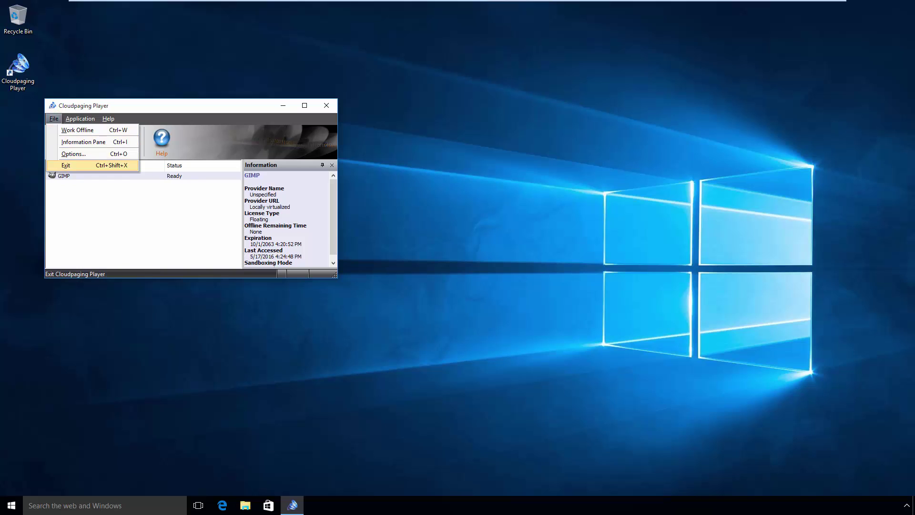
pyautogui.click(66, 165)
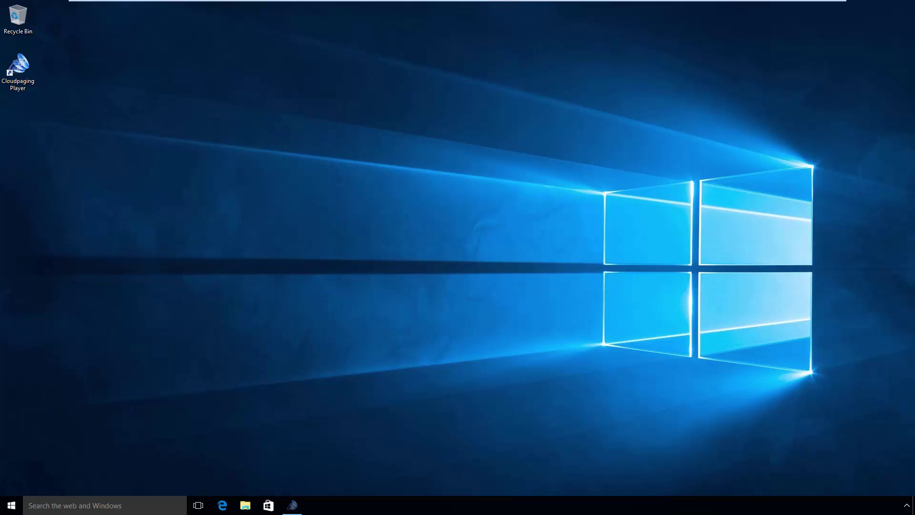
pyautogui.rightClick(20, 80)
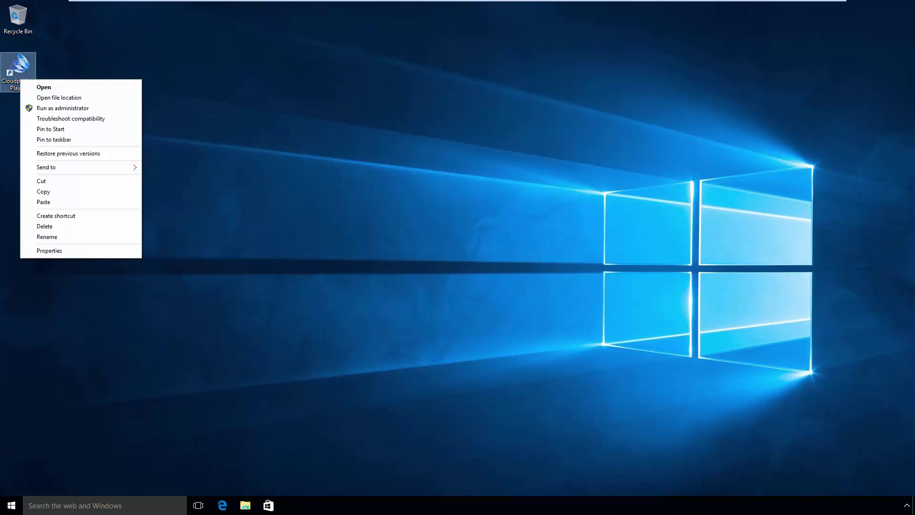
pyautogui.click(50, 250)
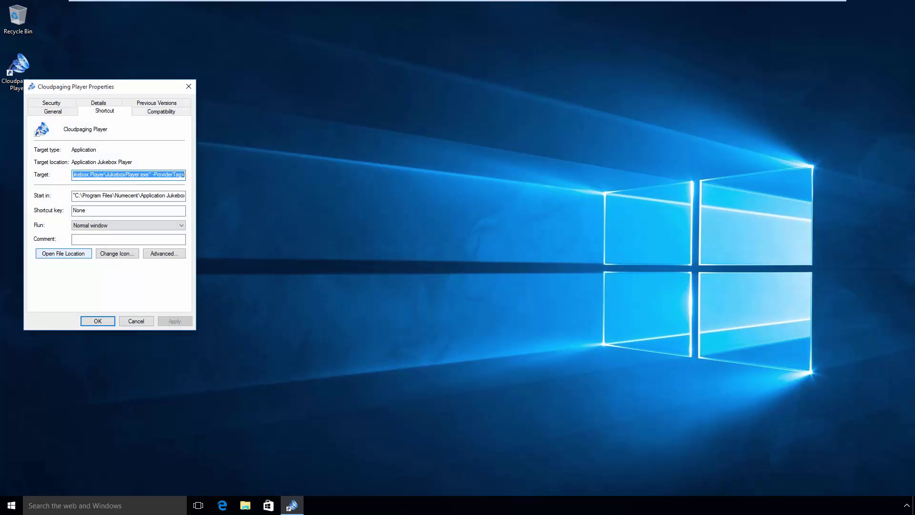
pyautogui.doubleClick(153, 175)
pyautogui.write('/CapturePrefetch')
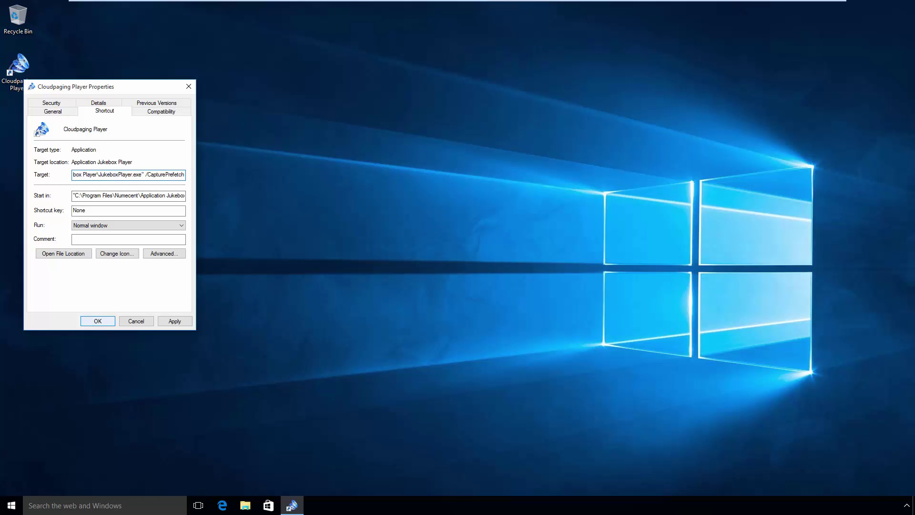
# - Save the shortcut change with OK, Continue, and the administrator password at the UAC prompt
pyautogui.click(95, 320)
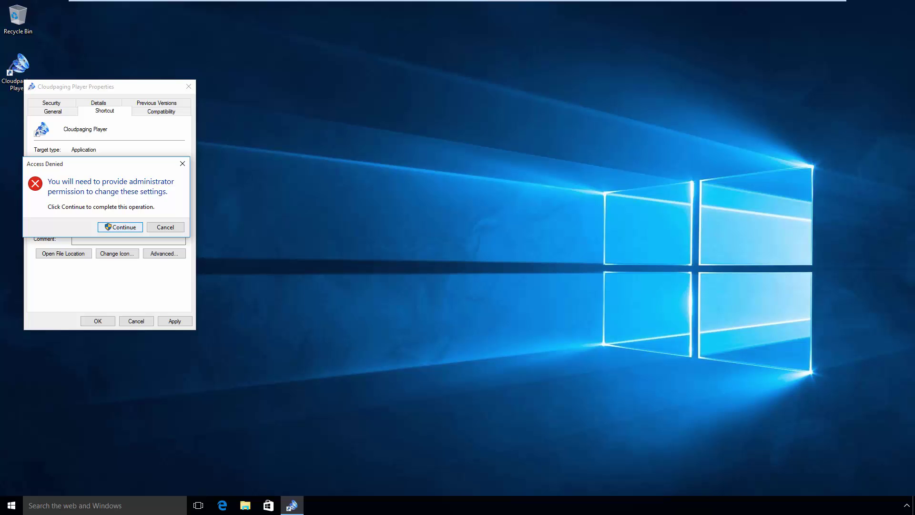
pyautogui.click(123, 227)
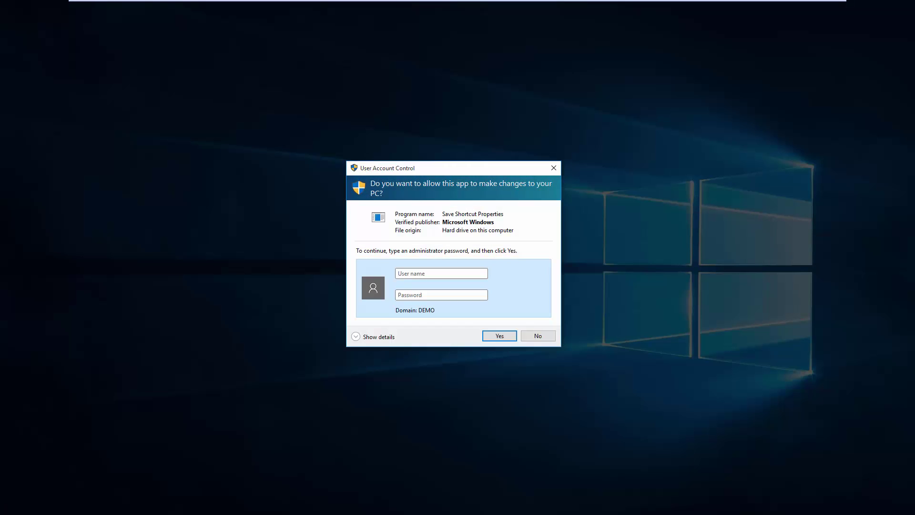
pyautogui.press('Return')
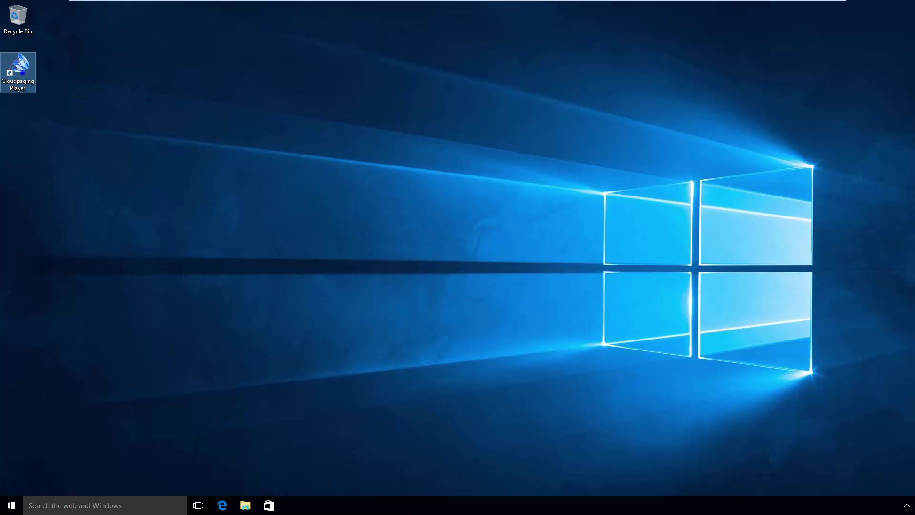
# - Relaunch Cloudpaging Player via Run as administrator, entering the administrator account name and password
pyautogui.rightClick(23, 73)
pyautogui.click(57, 102)
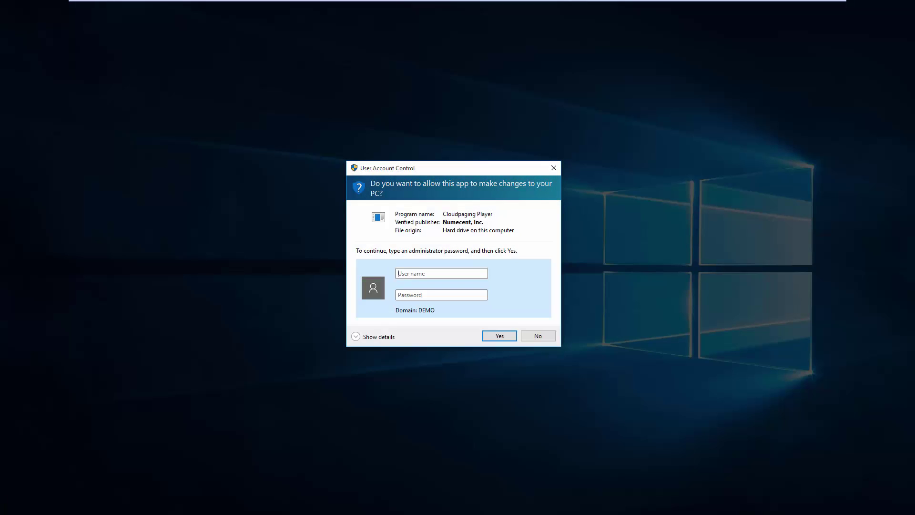
pyautogui.write('Administrator')
pyautogui.press('Tab')
pyautogui.write('••••••••••')
pyautogui.press('Return')
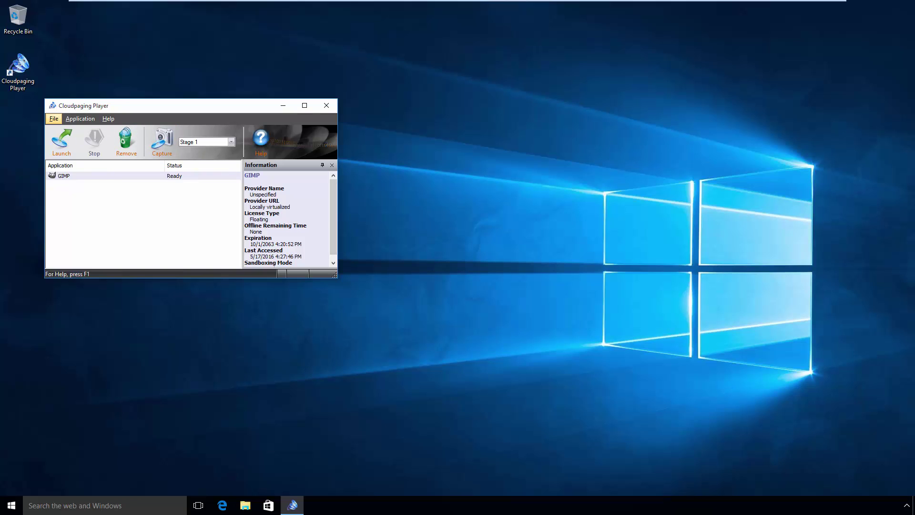
# - Clear the cache on the Options dialog's Cache tab, confirm, and close with OK
pyautogui.click(54, 119)
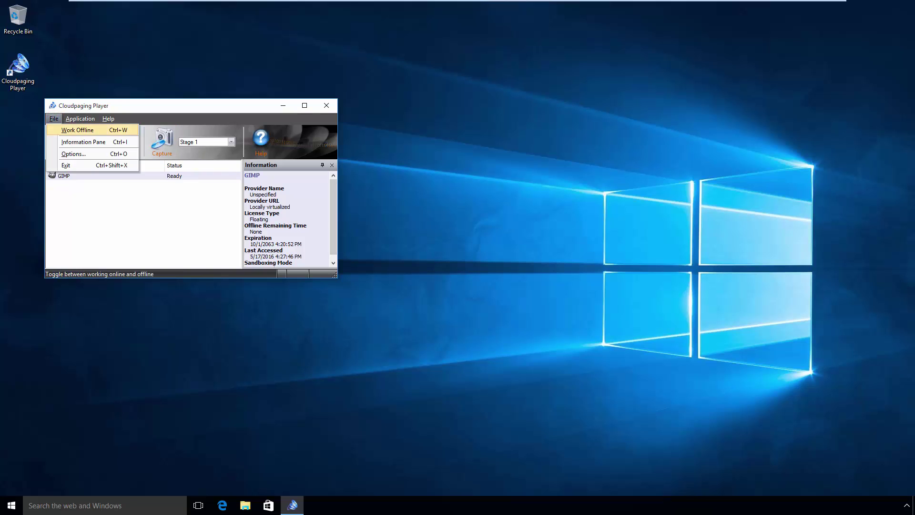
pyautogui.click(64, 154)
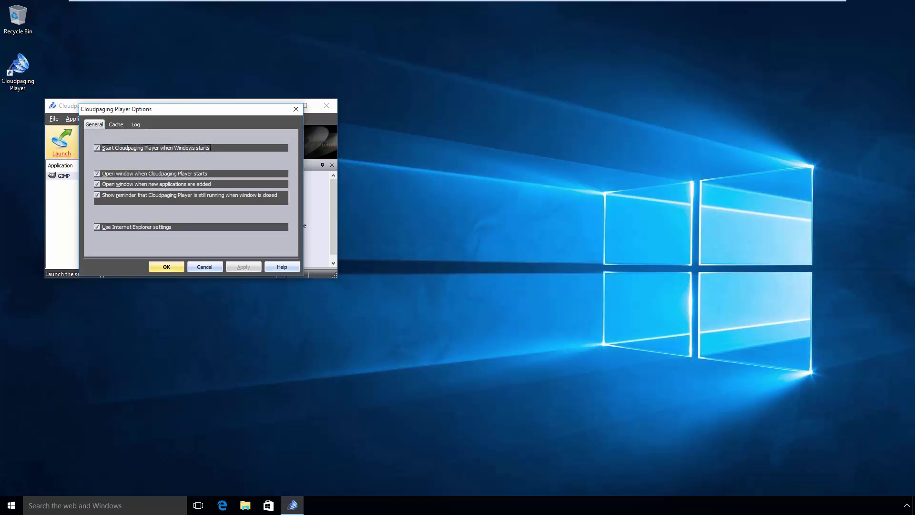
pyautogui.click(116, 125)
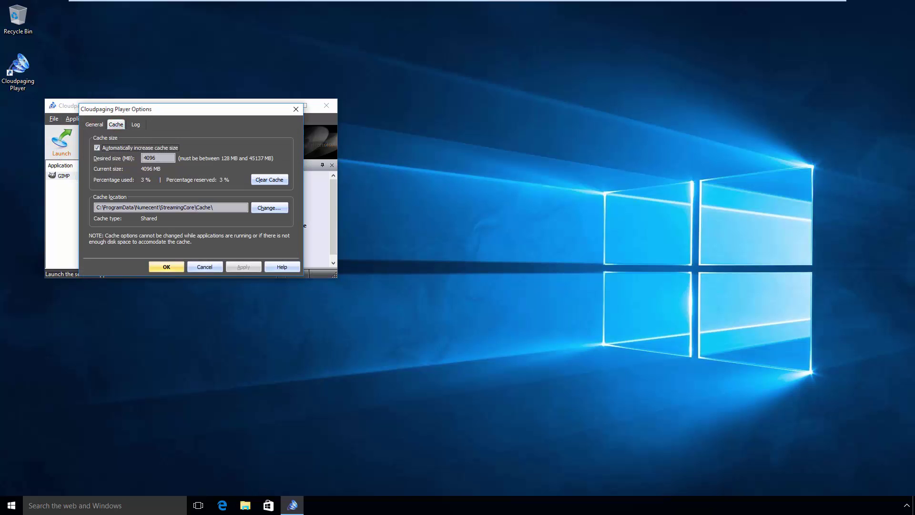
pyautogui.click(267, 180)
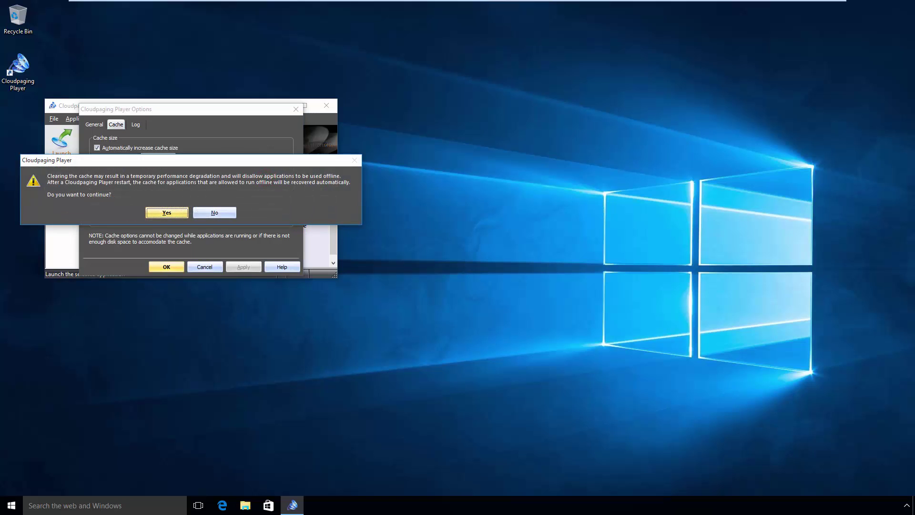
pyautogui.click(167, 212)
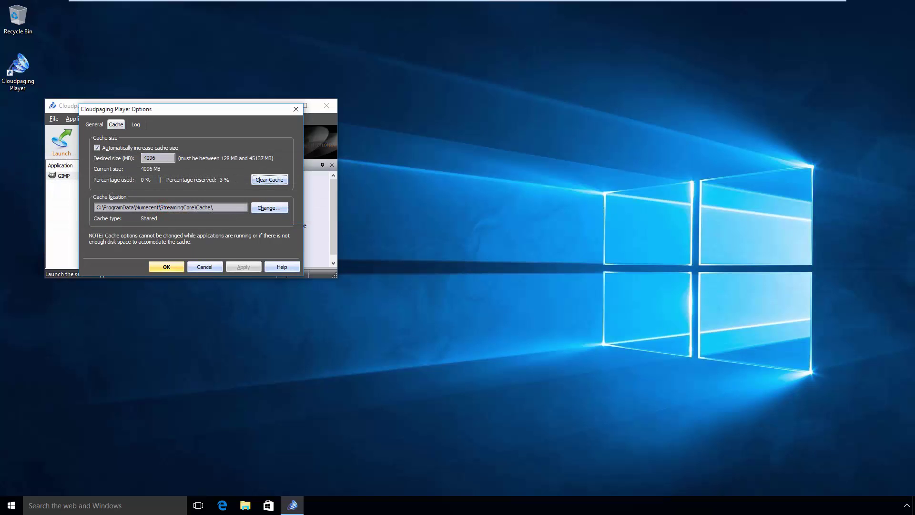
pyautogui.click(167, 266)
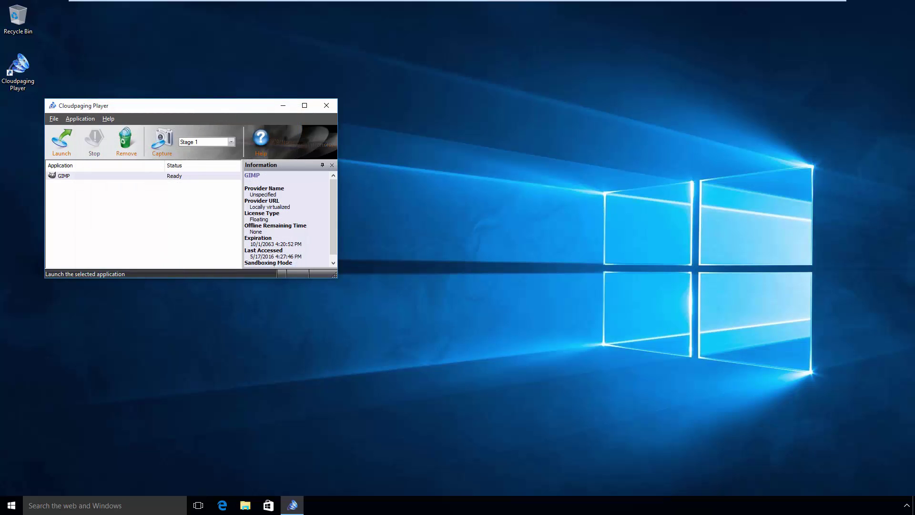
# - Start GIMP prefetch capture and browse the save location to Local Disk (C:)
pyautogui.click(162, 140)
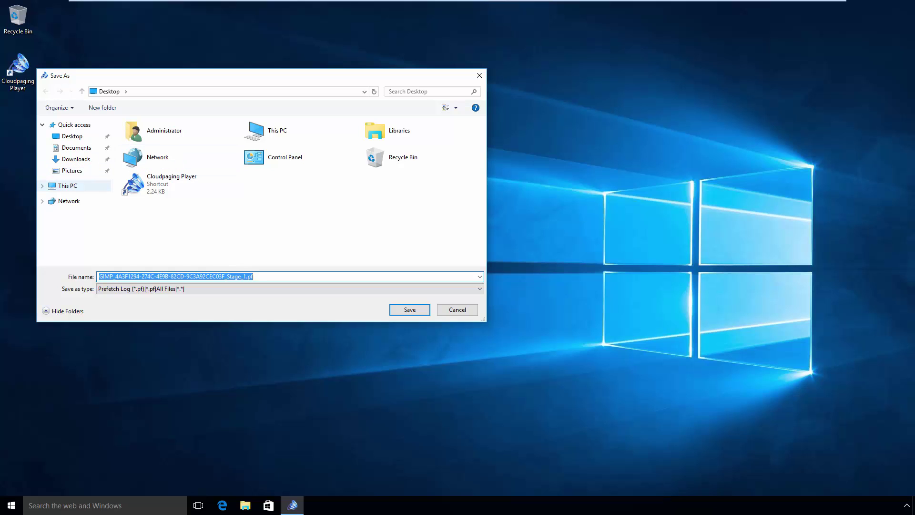
pyautogui.click(71, 185)
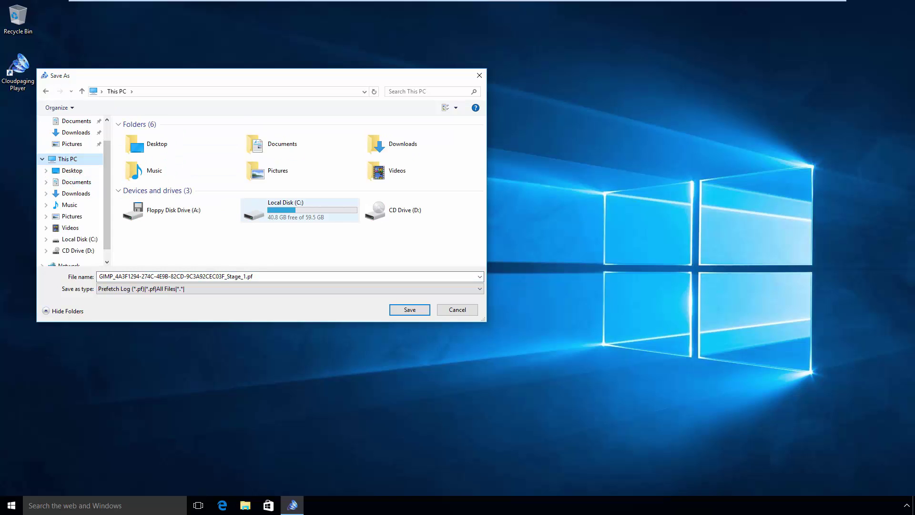
pyautogui.doubleClick(277, 207)
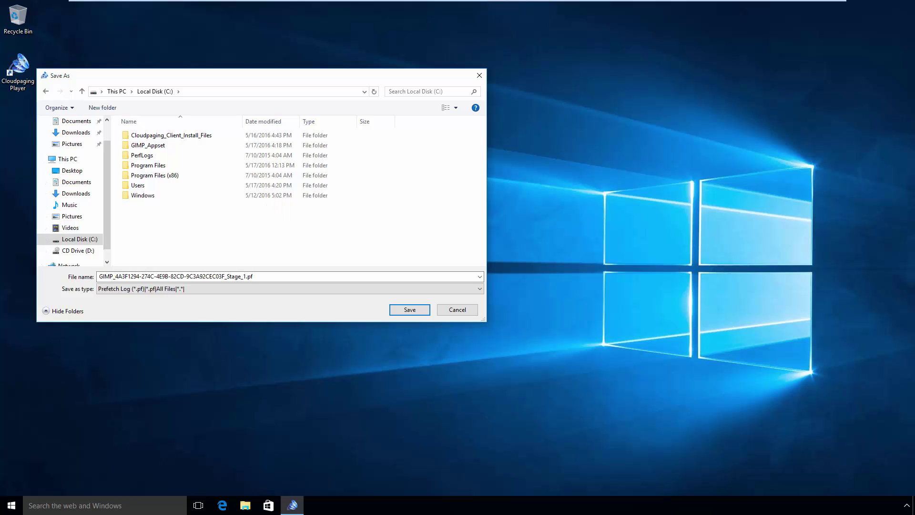
# - Create a Prefetch folder on C: and save the Stage 1 log inside it
pyautogui.rightClick(156, 235)
pyautogui.moveTo(191, 335)
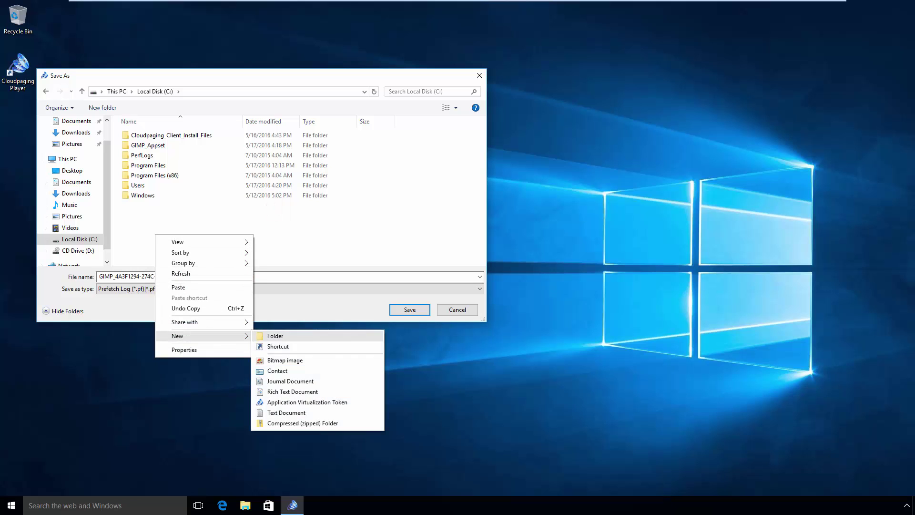
pyautogui.click(275, 336)
pyautogui.write('Prefetch')
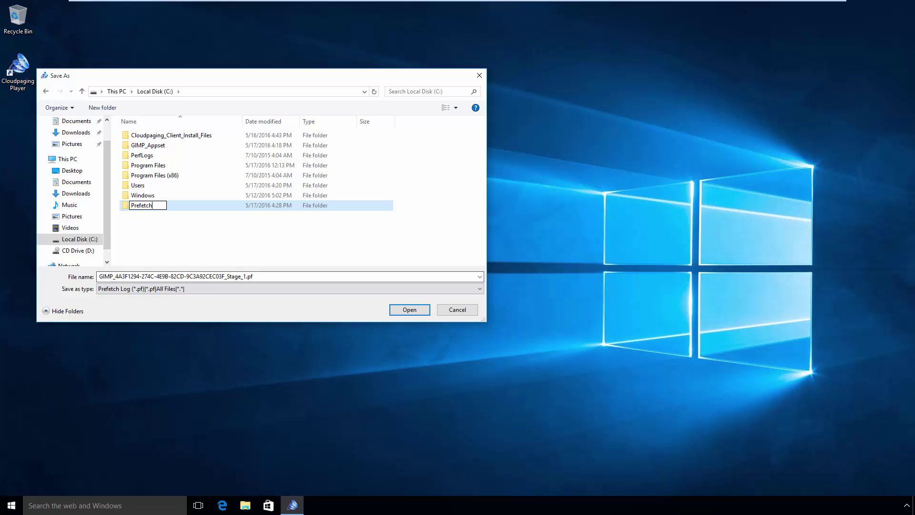
pyautogui.press('Return')
pyautogui.doubleClick(125, 207)
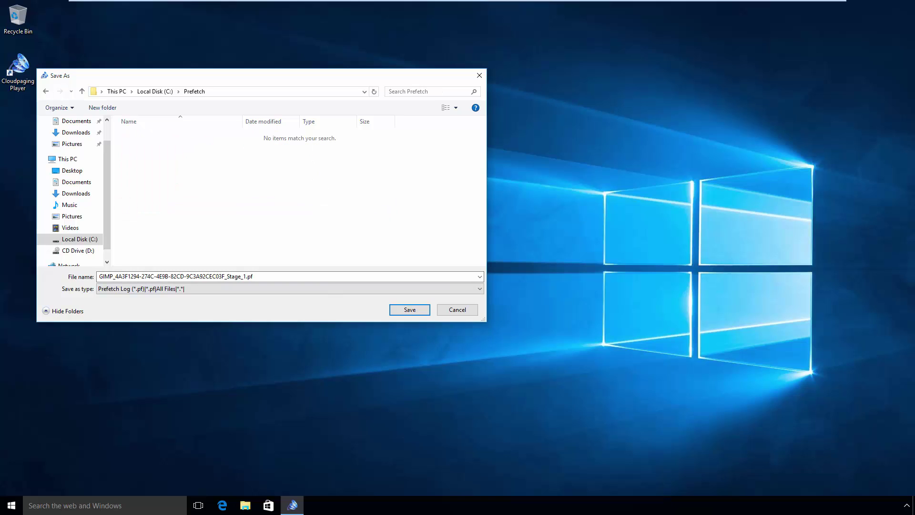
pyautogui.click(399, 310)
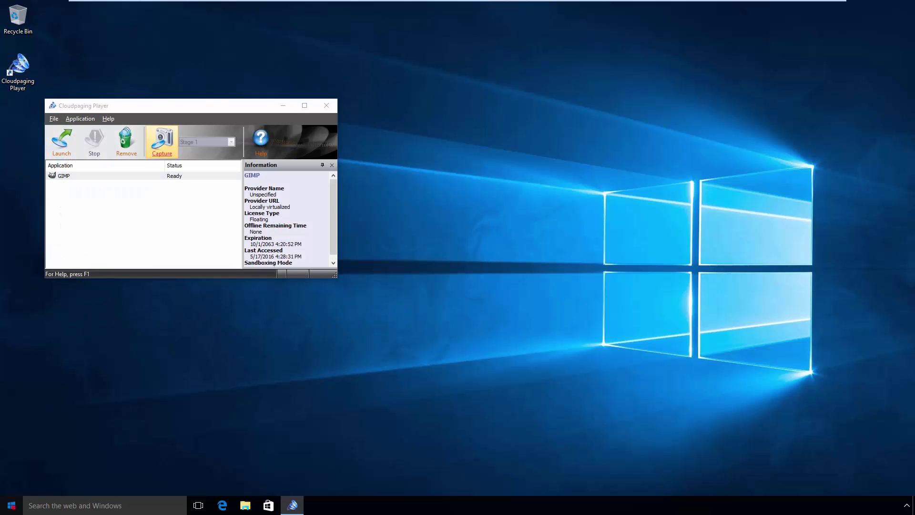
# - Launch GIMP 2 from the Start menu's Recently added list, then close it
pyautogui.press('super')
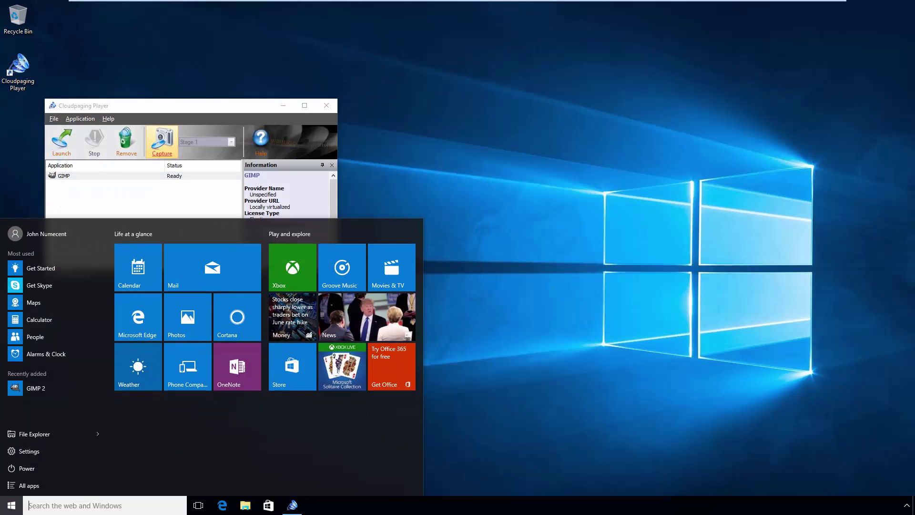
pyautogui.click(30, 388)
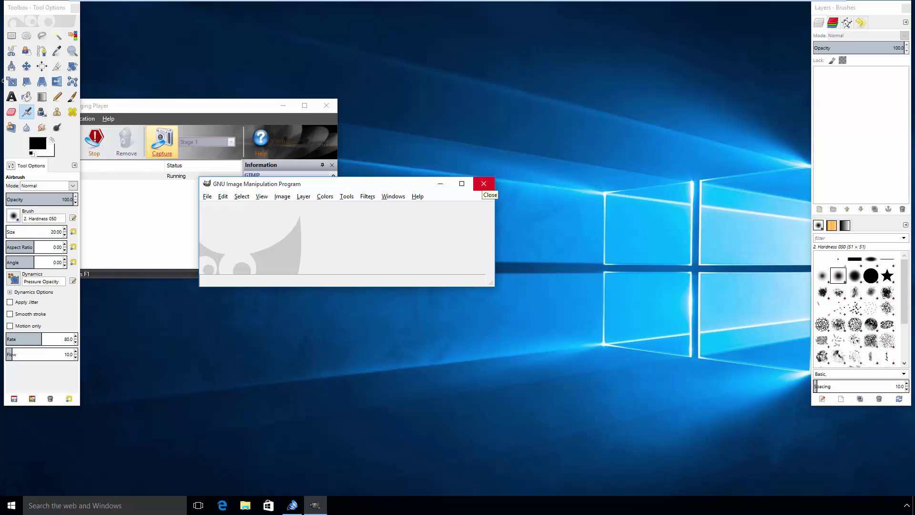
pyautogui.click(483, 183)
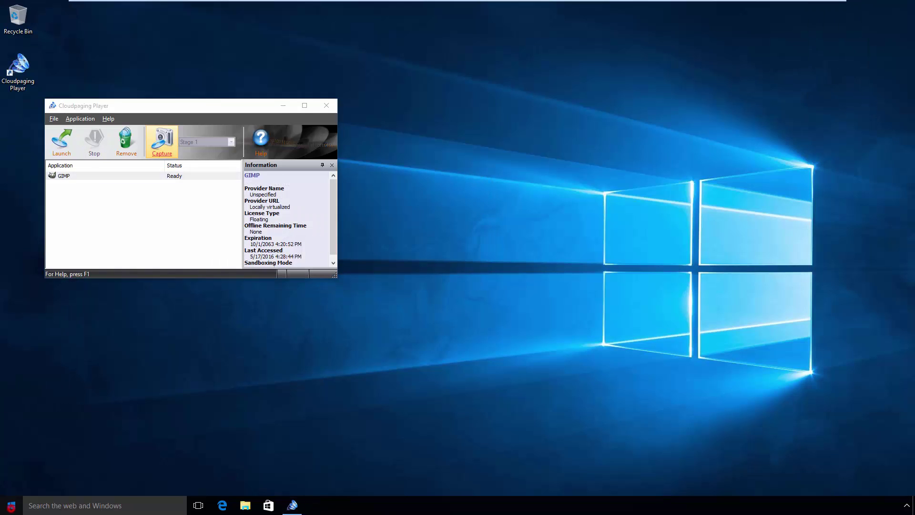
# - Run GIMP 2 a second time from Start and close it once loaded
pyautogui.click(12, 505)
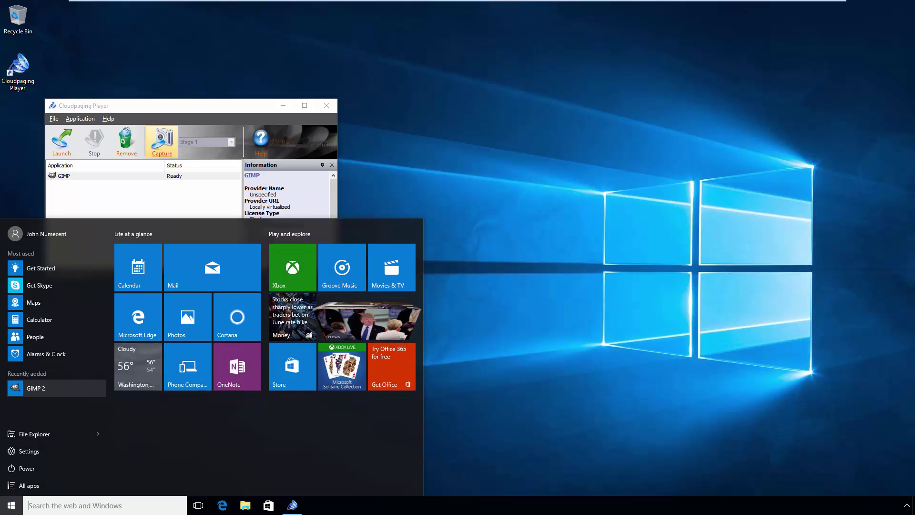
pyautogui.click(28, 388)
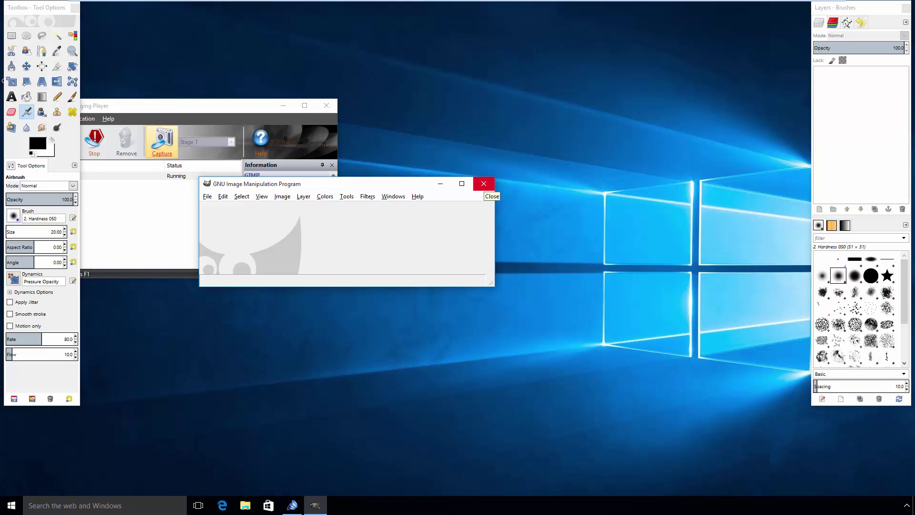
pyautogui.click(483, 183)
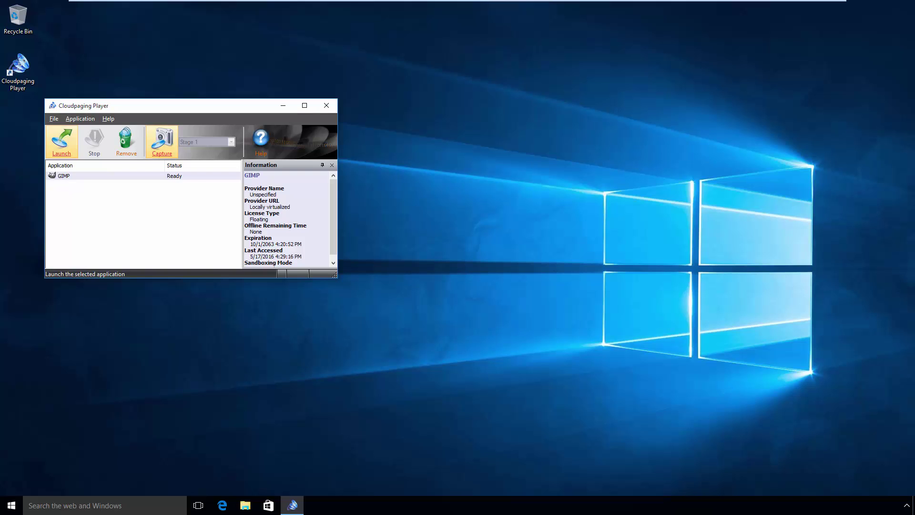
# - Launch GIMP 2 a third time, step through its File to Help menus, then close it
pyautogui.click(11, 506)
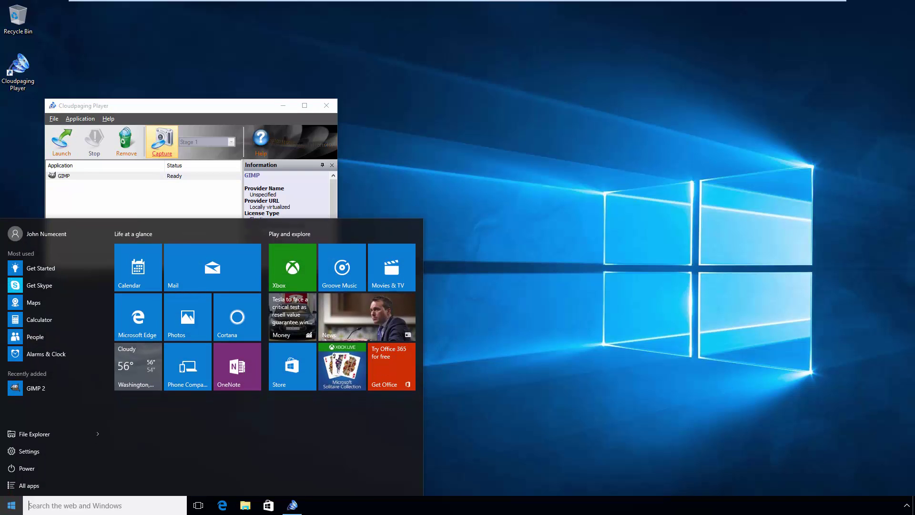
pyautogui.click(34, 388)
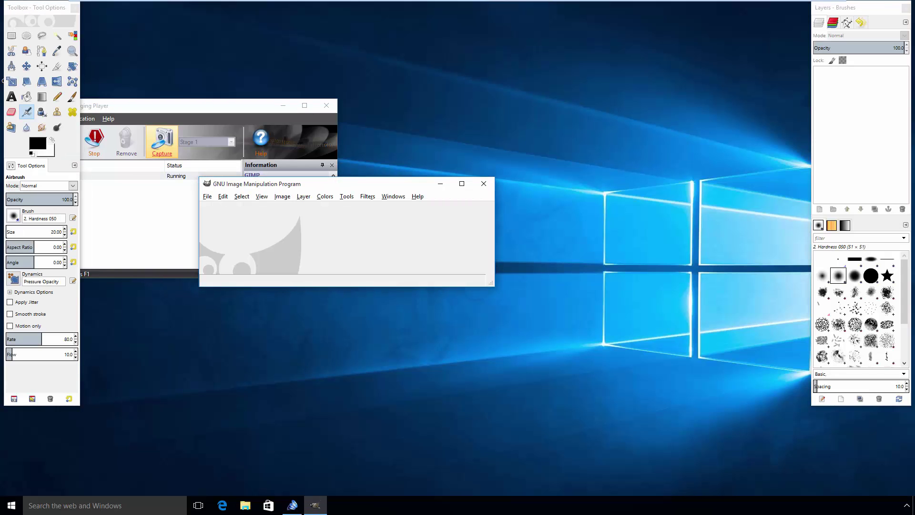
pyautogui.hotkey('alt', 'f')
pyautogui.press('Right')
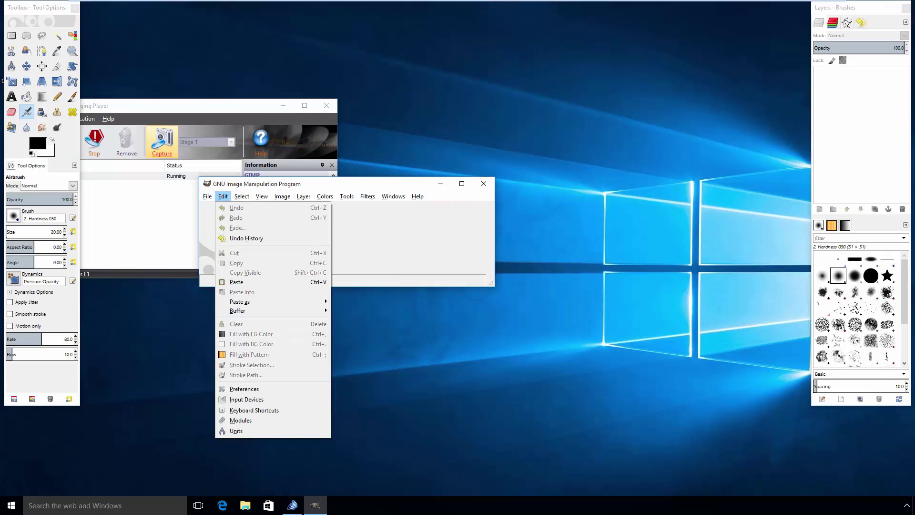
pyautogui.press('Right')
pyautogui.press('Right')
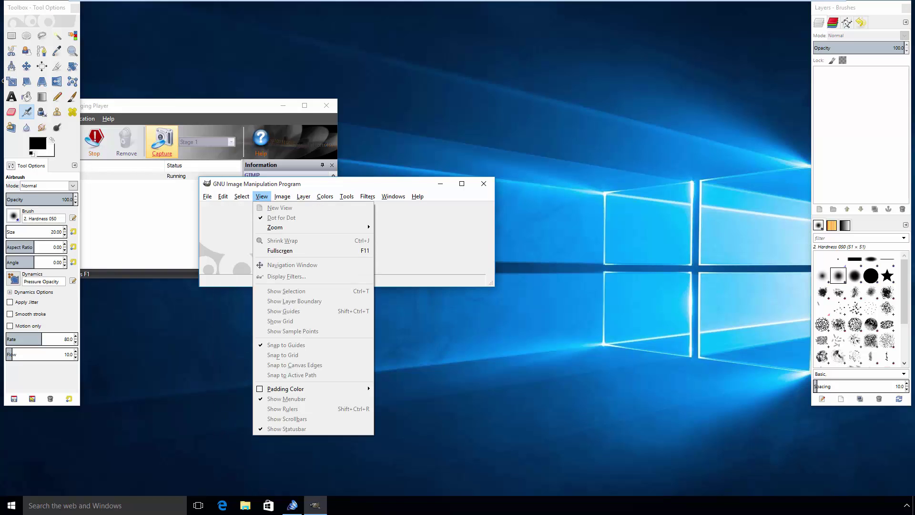
pyautogui.press('Right')
pyautogui.press('Right')
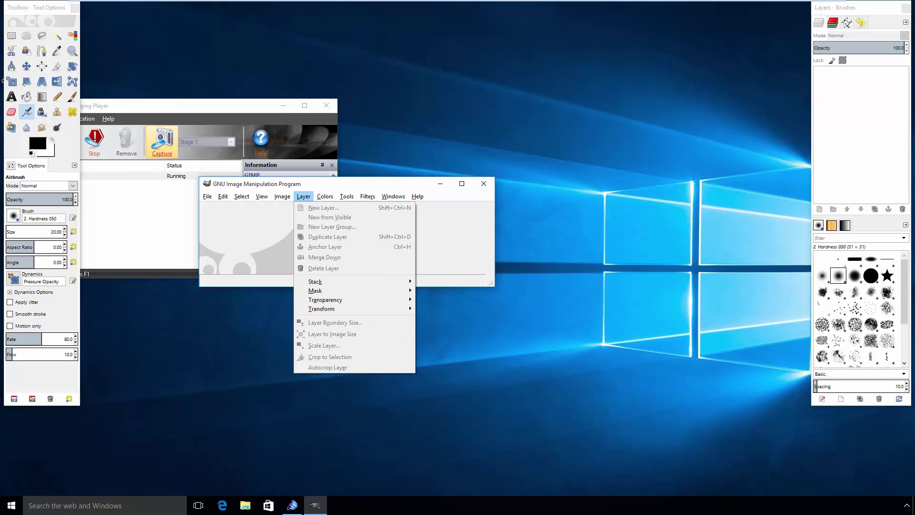
pyautogui.press('Right')
pyautogui.press('Right')
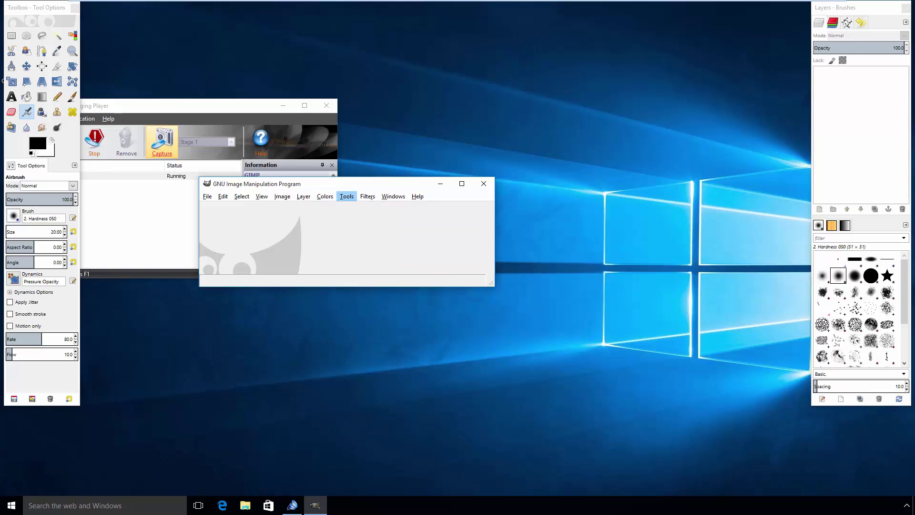
pyautogui.press('Right')
pyautogui.press('Right')
pyautogui.press('Right')
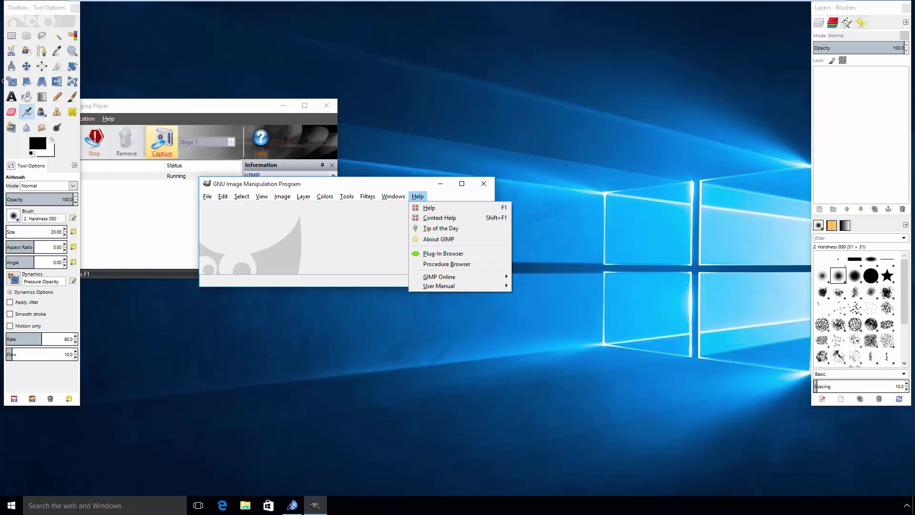
pyautogui.press('Escape')
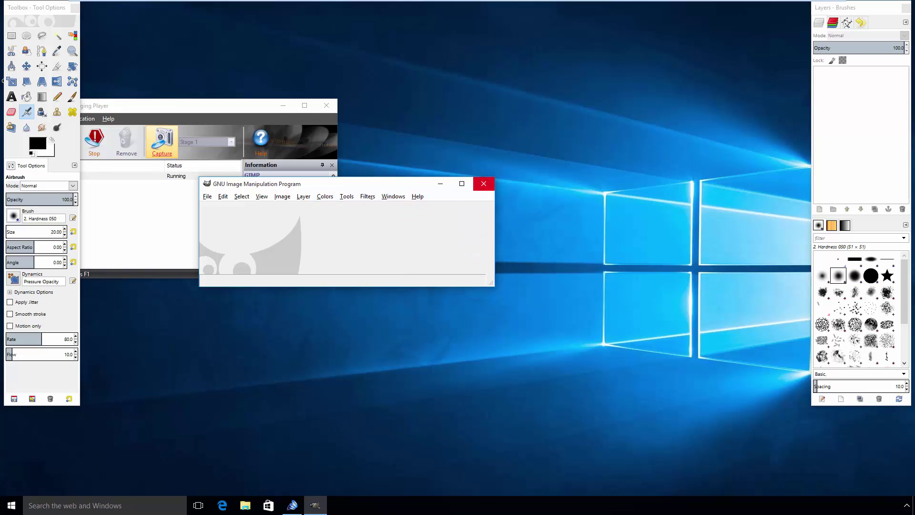
pyautogui.click(483, 183)
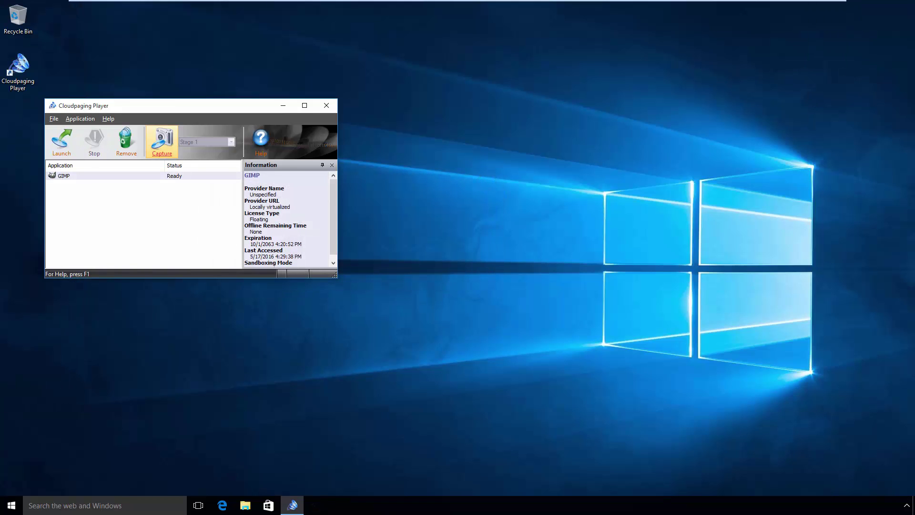
# - Launch GIMP 2 a fourth time and browse its File to Help menus, leaving it open
pyautogui.click(12, 505)
pyautogui.click(36, 388)
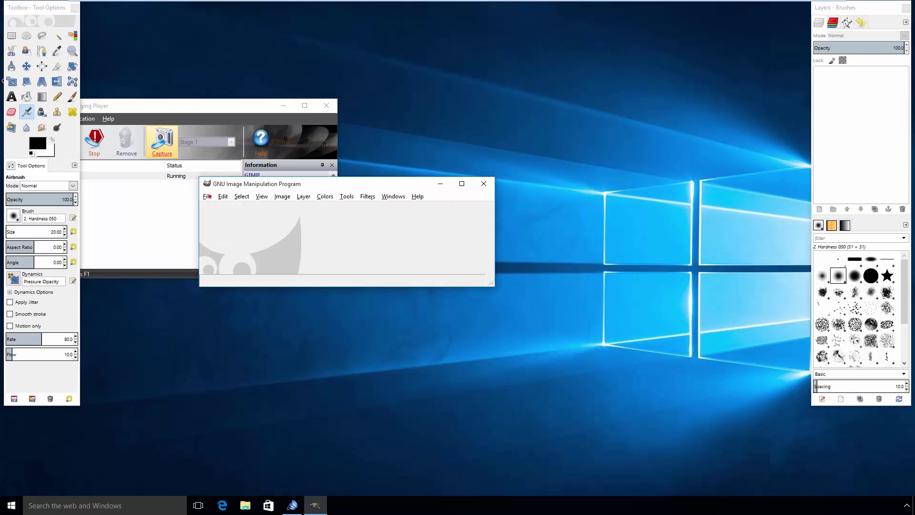
pyautogui.hotkey('alt', 'f')
pyautogui.press('Right')
pyautogui.press('Right')
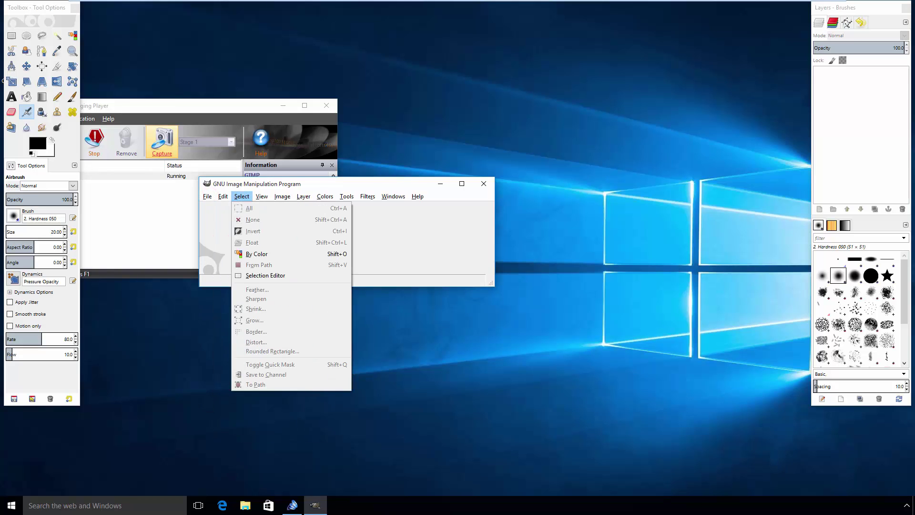
pyautogui.press('Right')
pyautogui.press('Right')
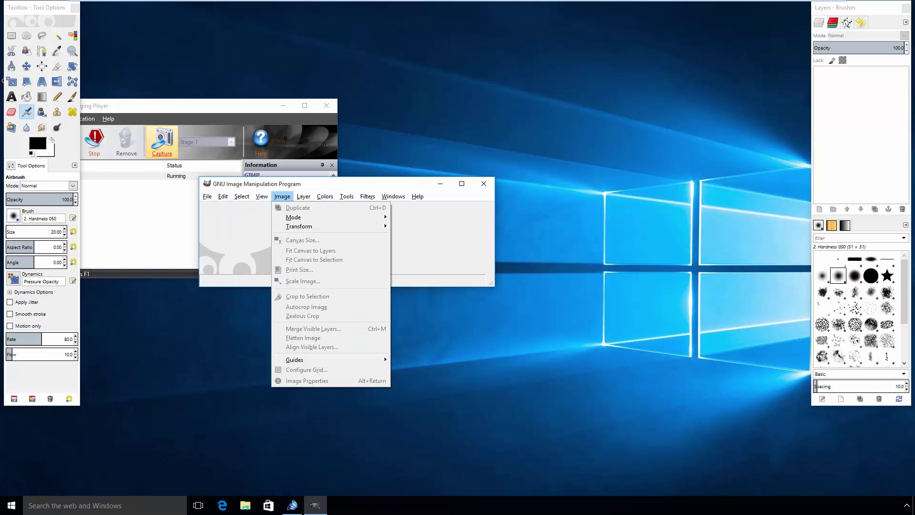
pyautogui.press('Right')
pyautogui.press('Right')
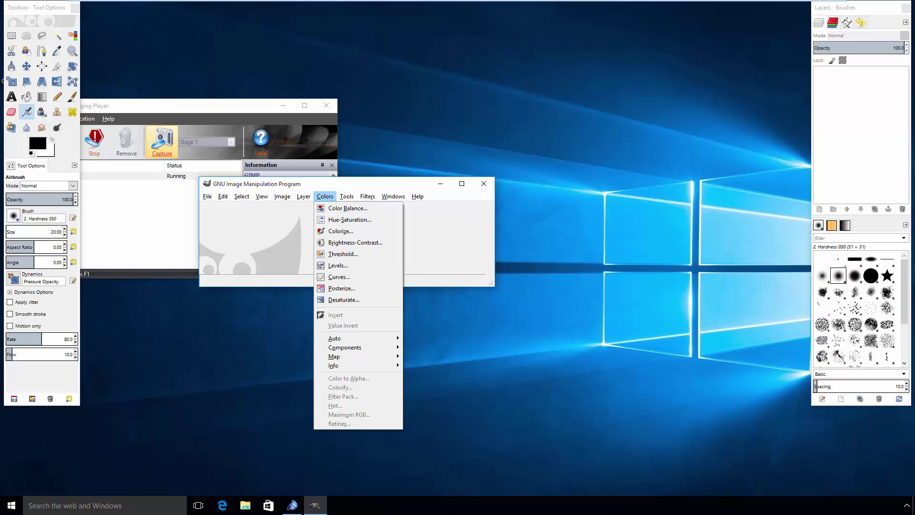
pyautogui.press('Right')
pyautogui.press('Right')
pyautogui.press('Right')
pyautogui.press('Right')
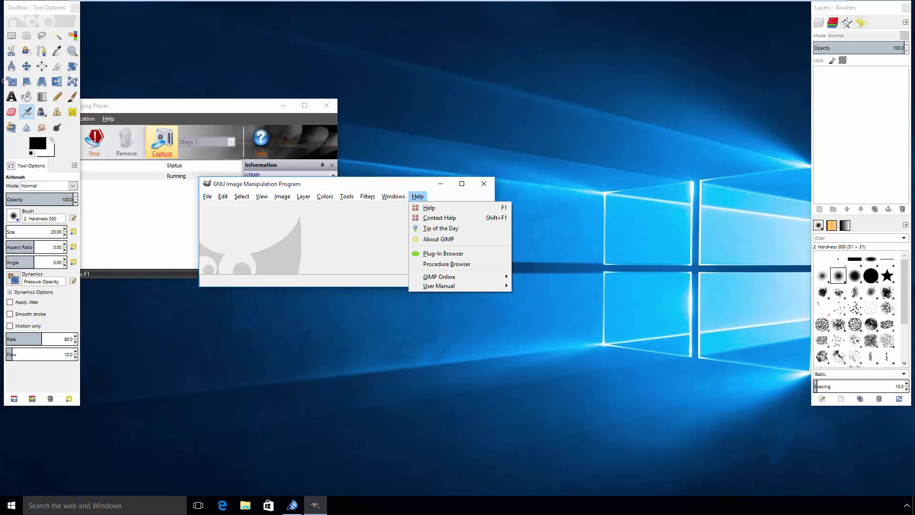
pyautogui.press('Escape')
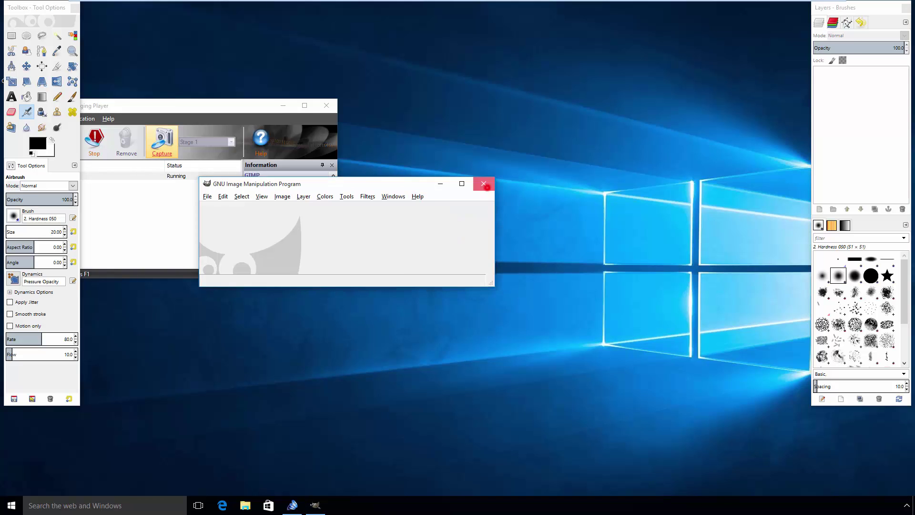
# - Close GIMP and toggle Capture off for GIMP in Cloudpaging Player
pyautogui.click(483, 183)
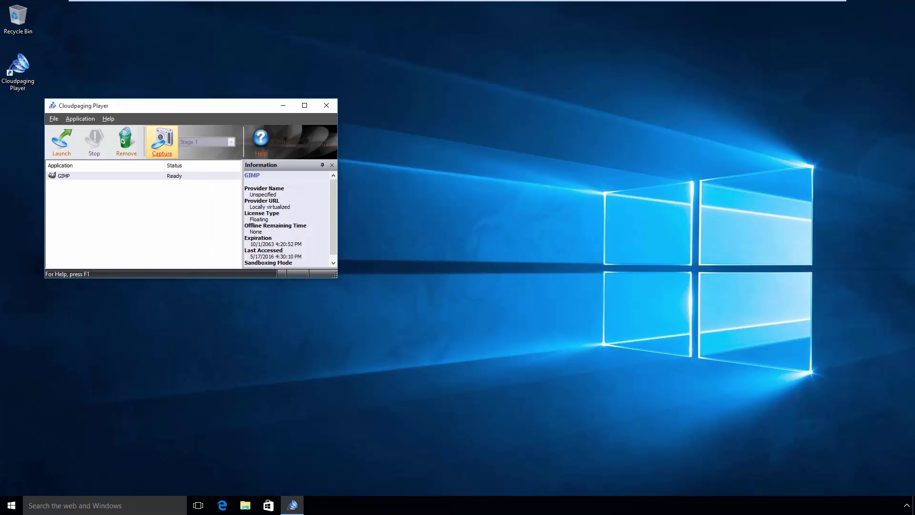
pyautogui.click(162, 155)
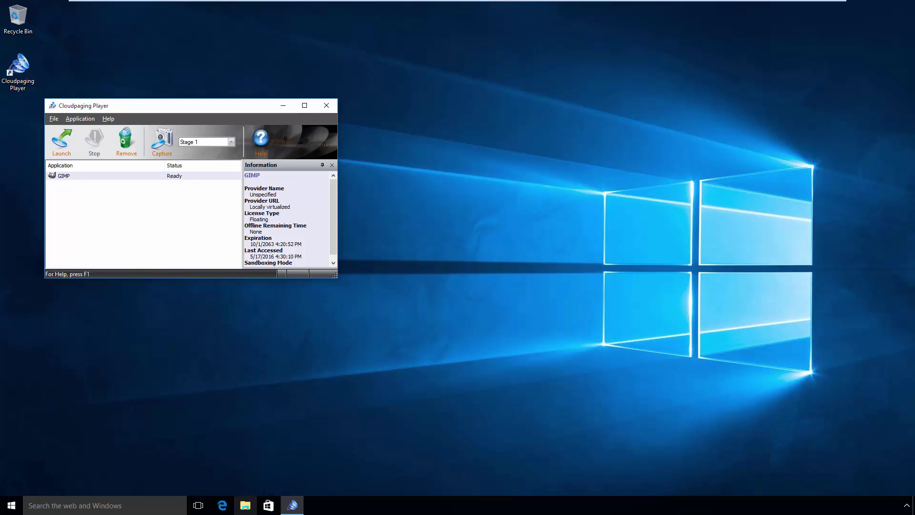
# - Browse to C:\Prefetch in File Explorer to check the 8 KB GIMP Stage 1 .pf file
pyautogui.click(245, 505)
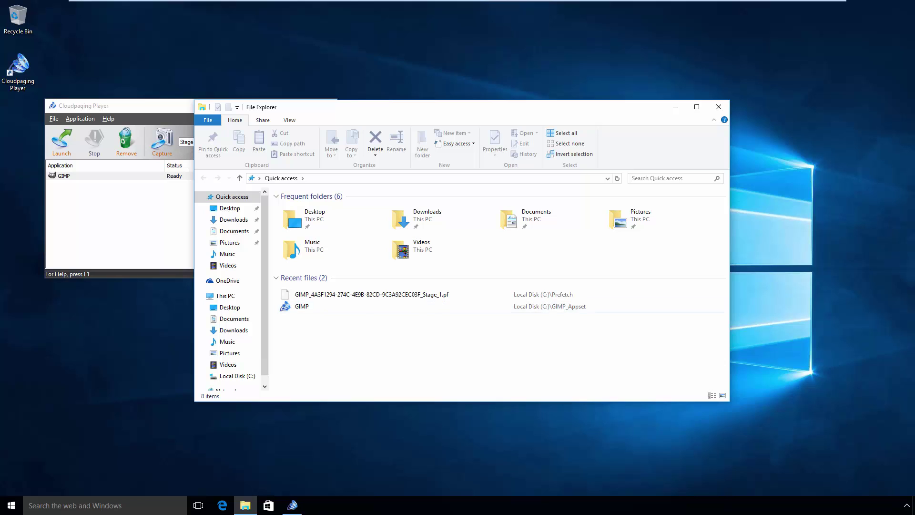
pyautogui.click(236, 376)
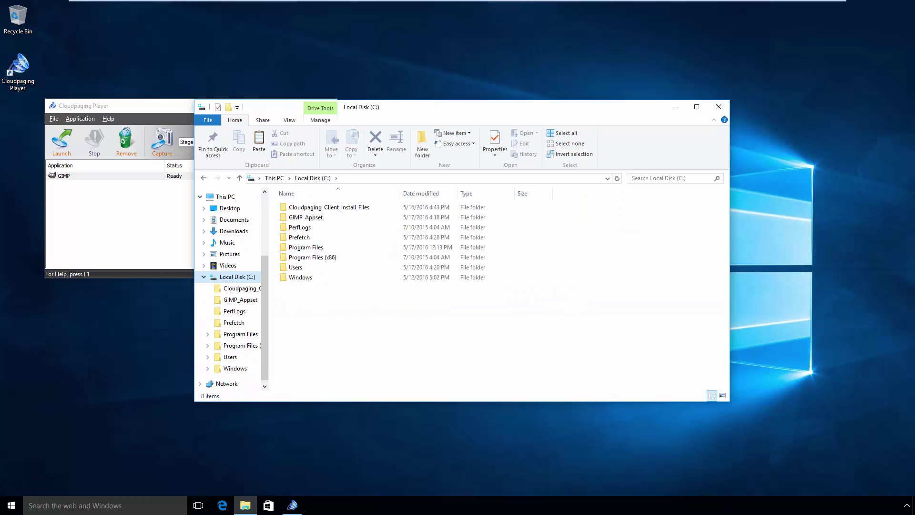
pyautogui.doubleClick(300, 237)
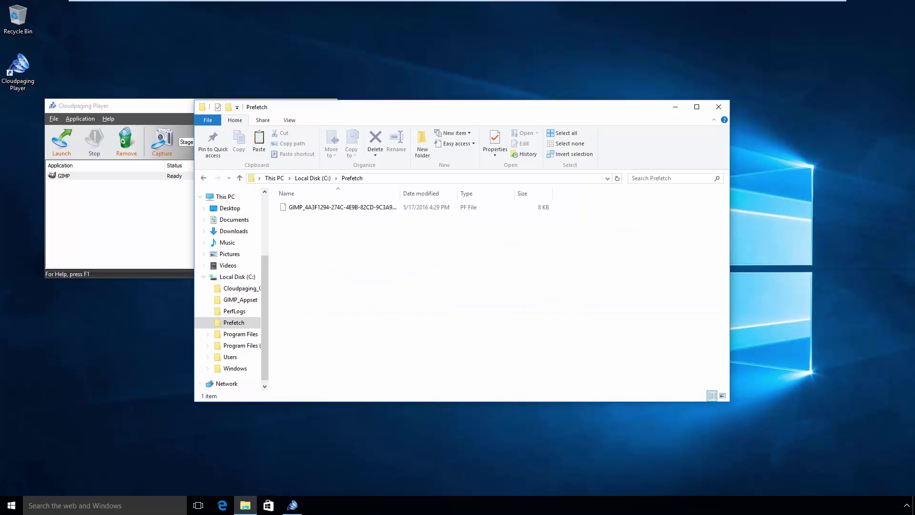
# - Copy the GIMP Stage 1 .pf prefetch file
pyautogui.click(282, 207)
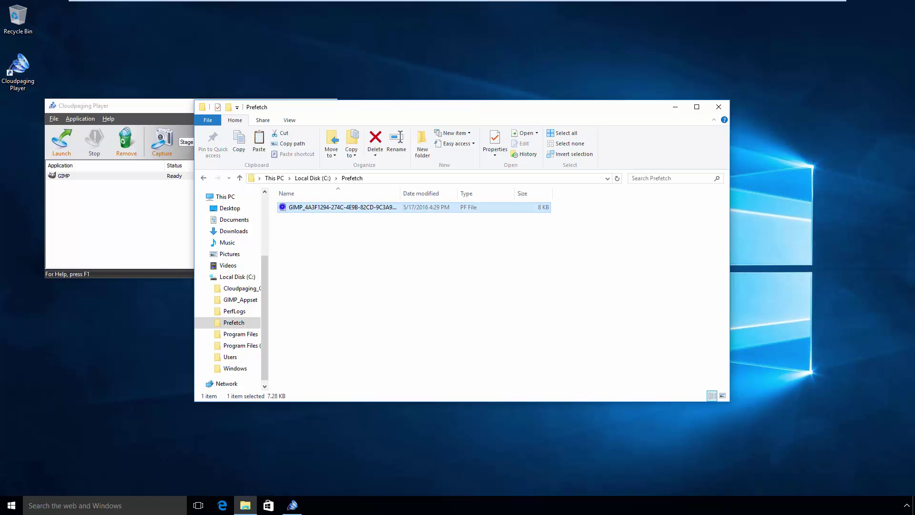
pyautogui.rightClick(282, 206)
pyautogui.click(300, 263)
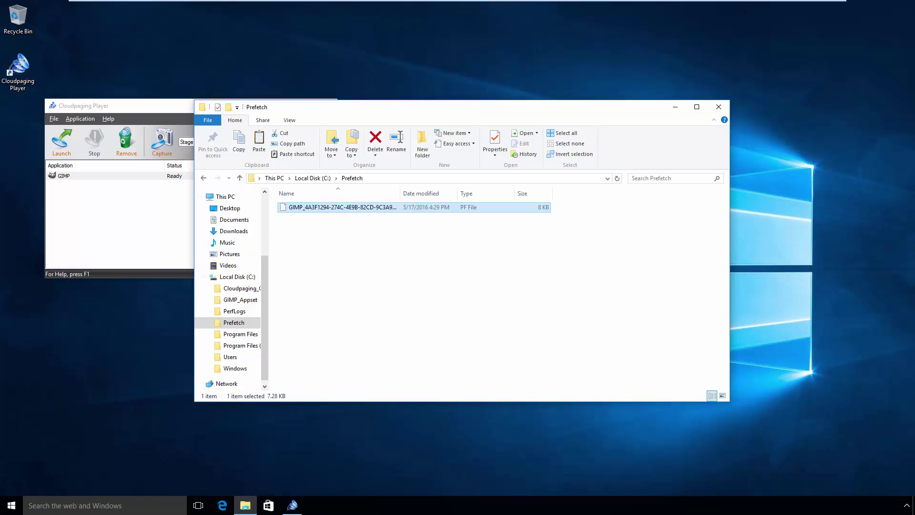